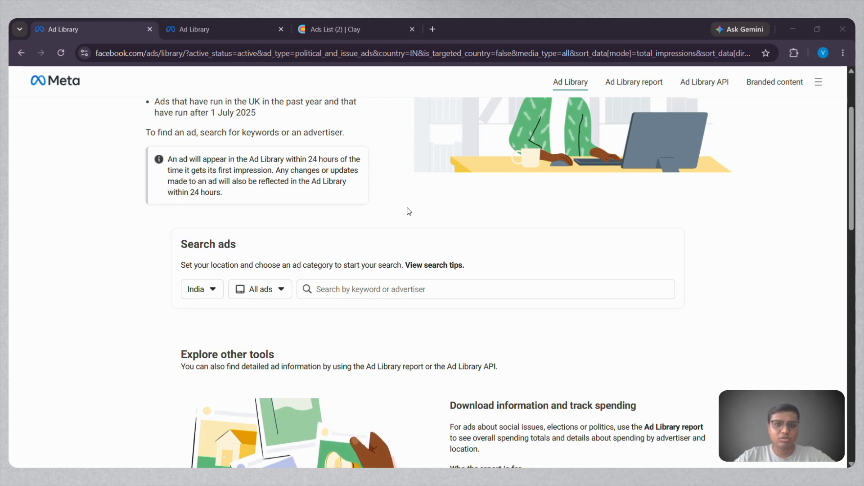
# Check the ad category options for India and activate the keyword or advertiser search.
pyautogui.click(265, 294)
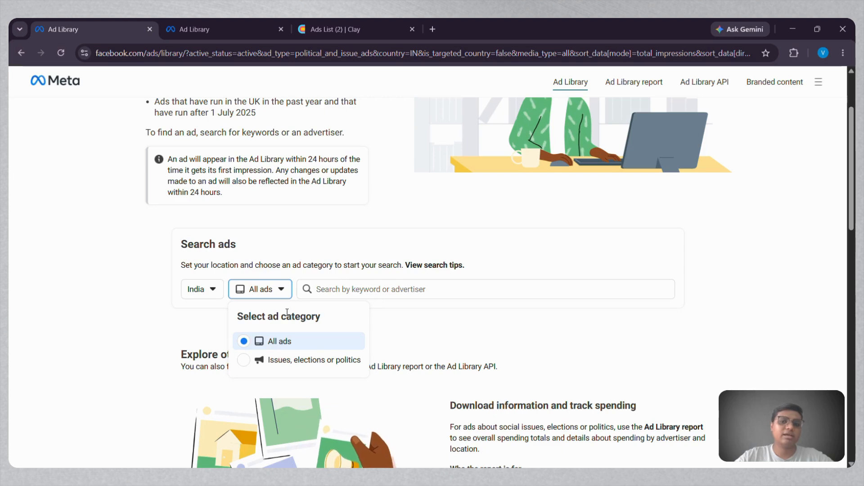
pyautogui.click(397, 289)
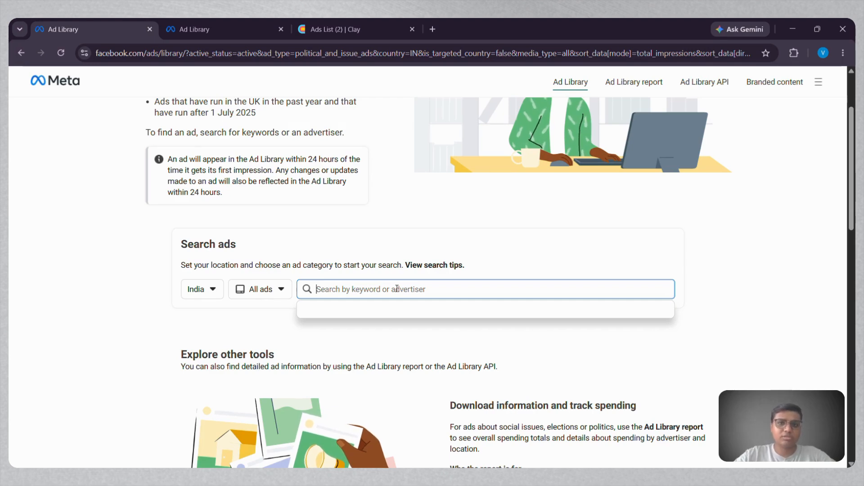
# Switch to the Ad Library results for "t-shirt" in India and look through the active ads.
pyautogui.click(218, 30)
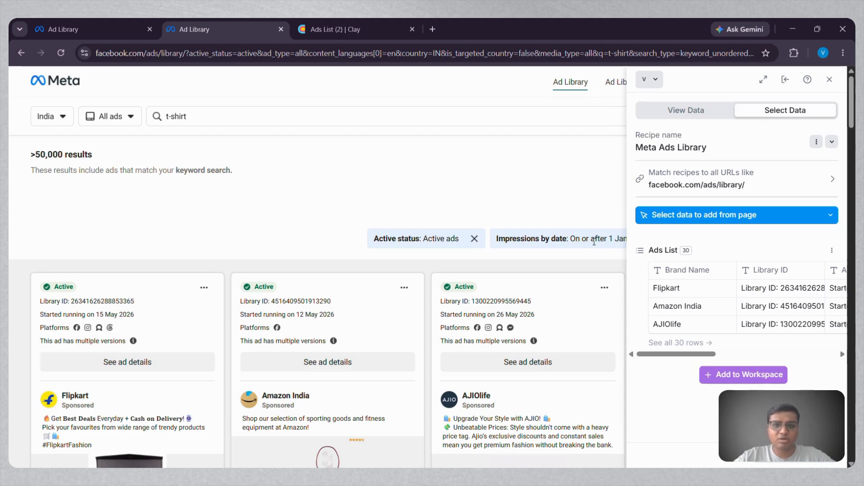
pyautogui.scroll(-5, 344, 287)
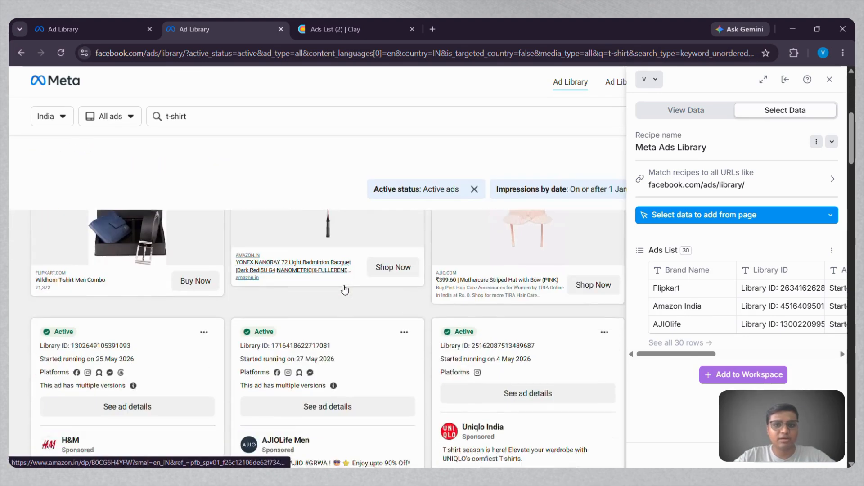
pyautogui.scroll(-10, 344, 288)
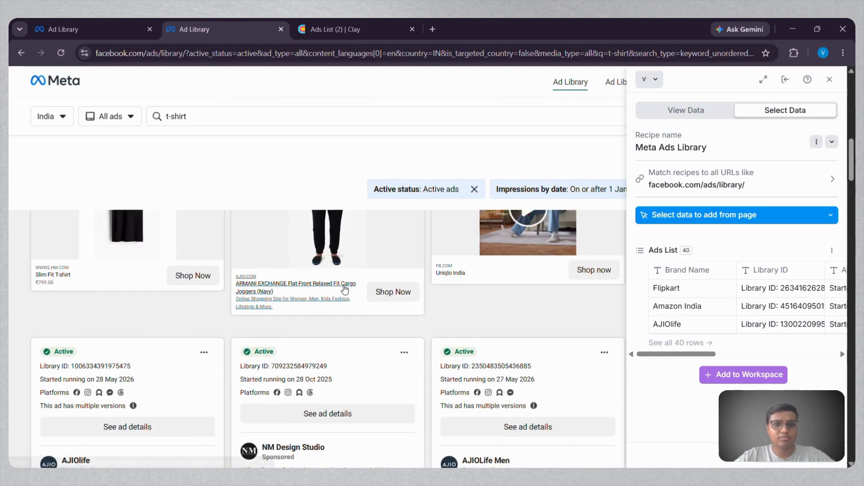
pyautogui.scroll(4, 344, 289)
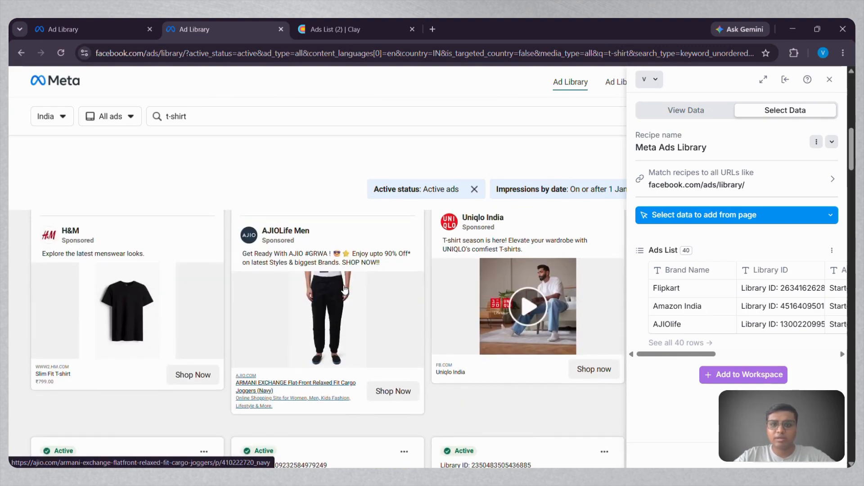
pyautogui.scroll(10, 344, 288)
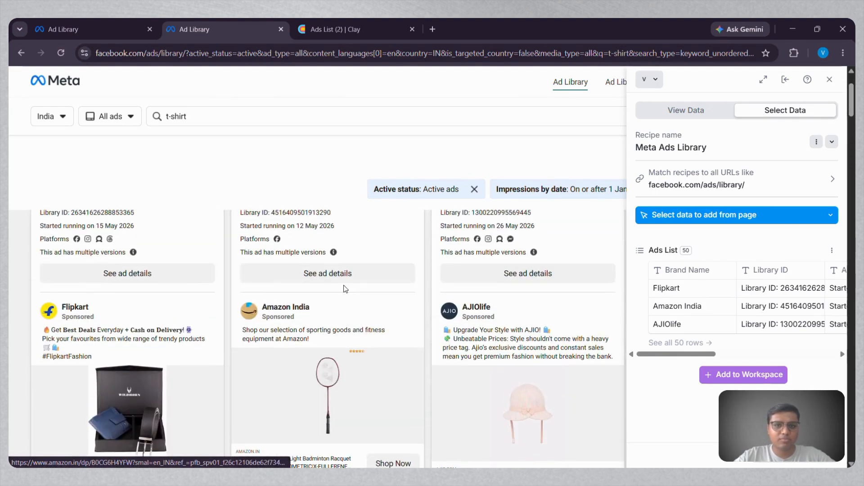
pyautogui.scroll(2, 344, 288)
pyautogui.scroll(-8, 345, 289)
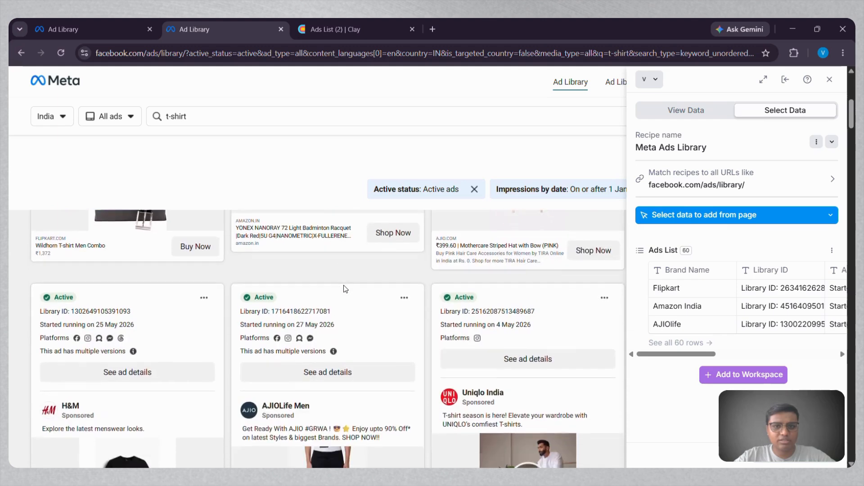
pyautogui.scroll(1, 304, 243)
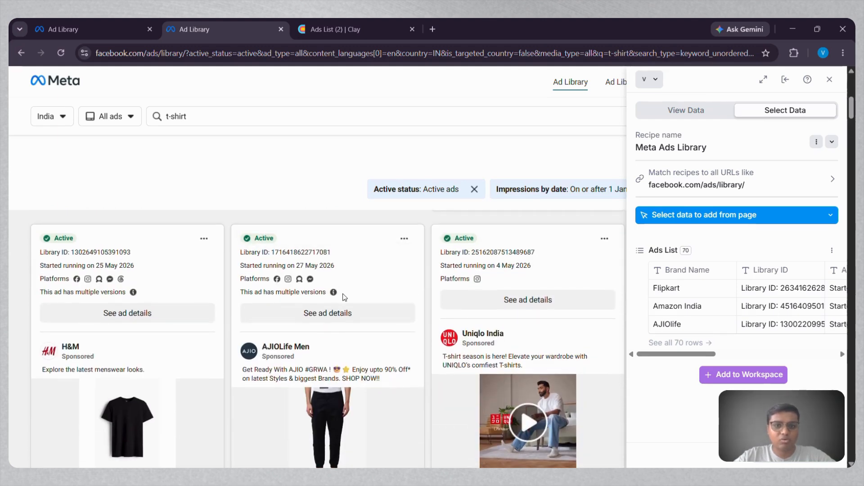
pyautogui.scroll(-1, 337, 381)
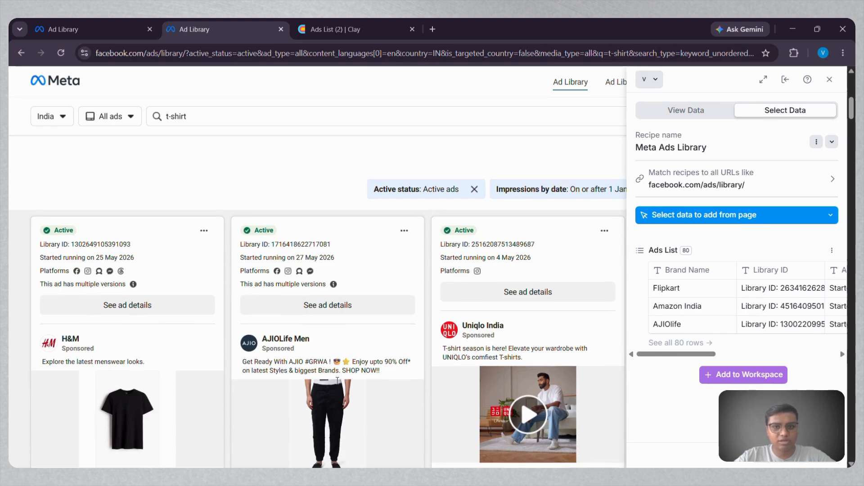
pyautogui.scroll(-1, 337, 381)
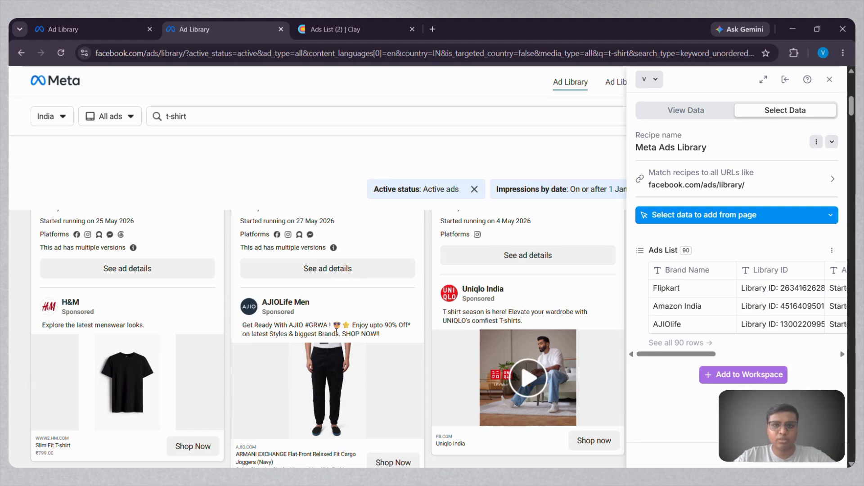
# View the ad details and advertiser information of the AJIOLife Men ad, and return to the start of the results.
pyautogui.click(342, 273)
pyautogui.click(385, 156)
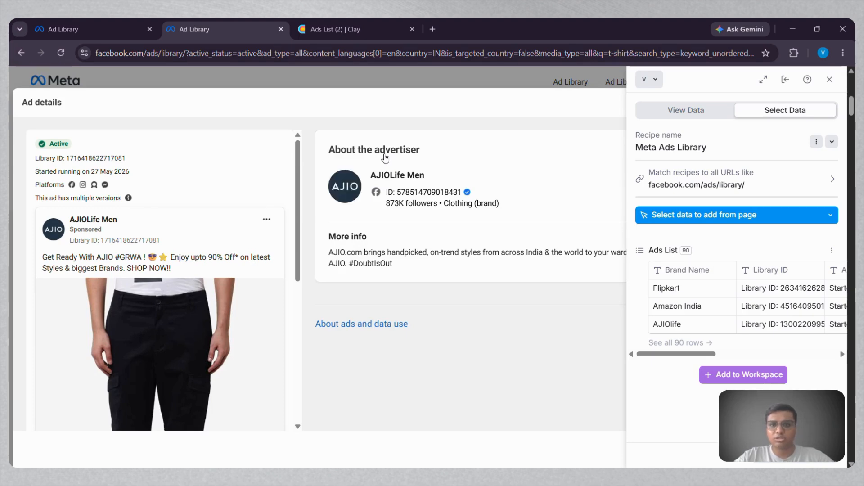
pyautogui.click(409, 77)
pyautogui.scroll(3, 307, 261)
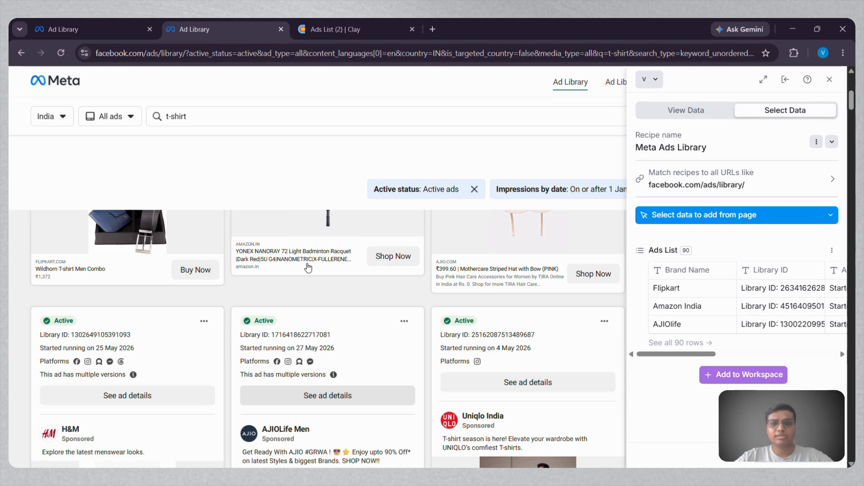
pyautogui.scroll(5, 307, 267)
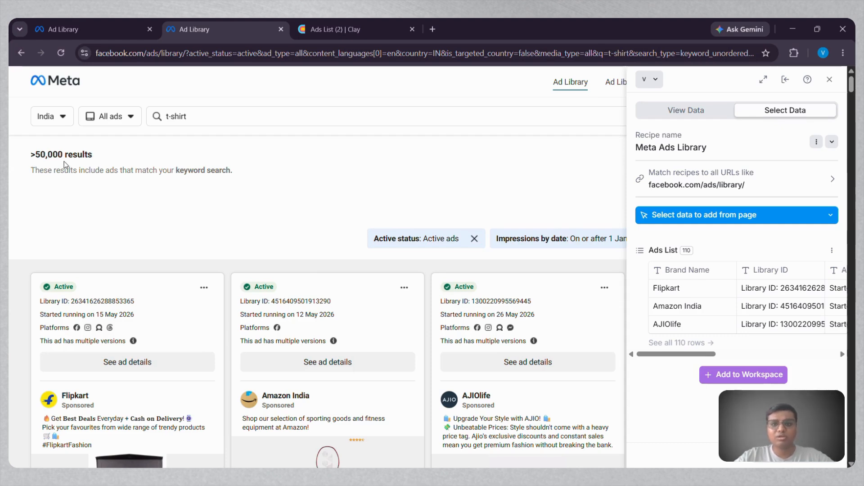
# Open the Ads List of the Meta Ads Library recipe and review its list item attributes.
pyautogui.moveTo(660, 151)
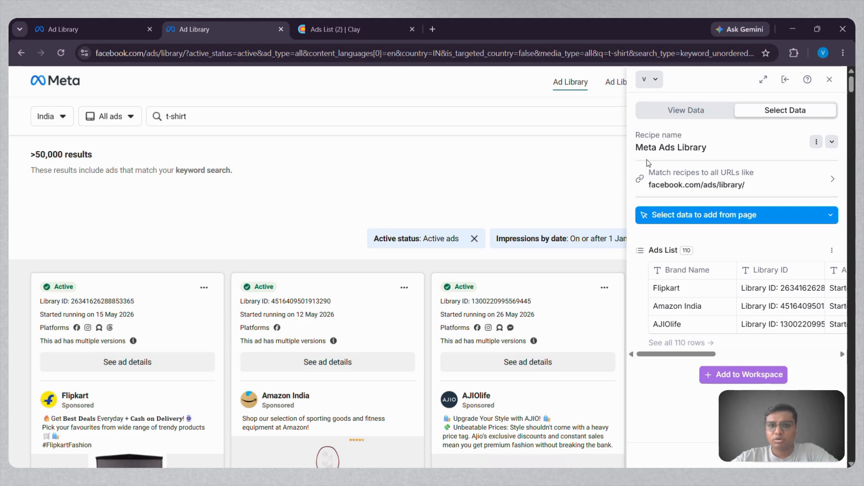
pyautogui.click(749, 287)
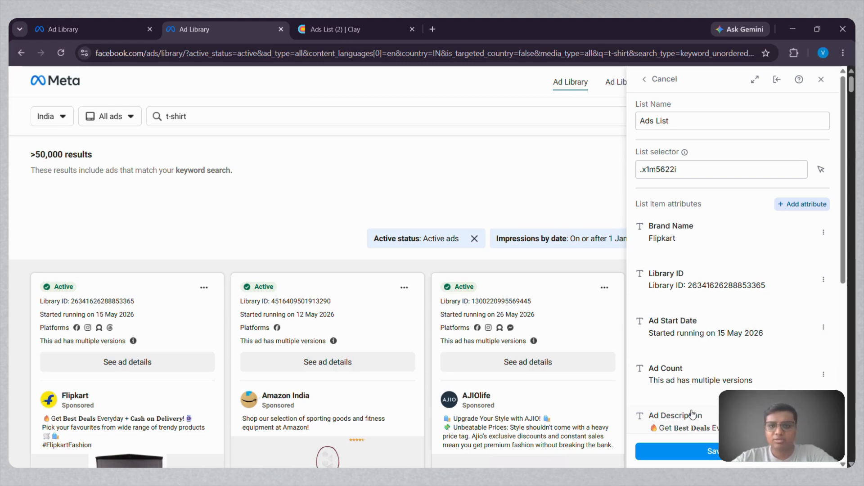
pyautogui.scroll(-1, 696, 390)
pyautogui.scroll(-2, 696, 389)
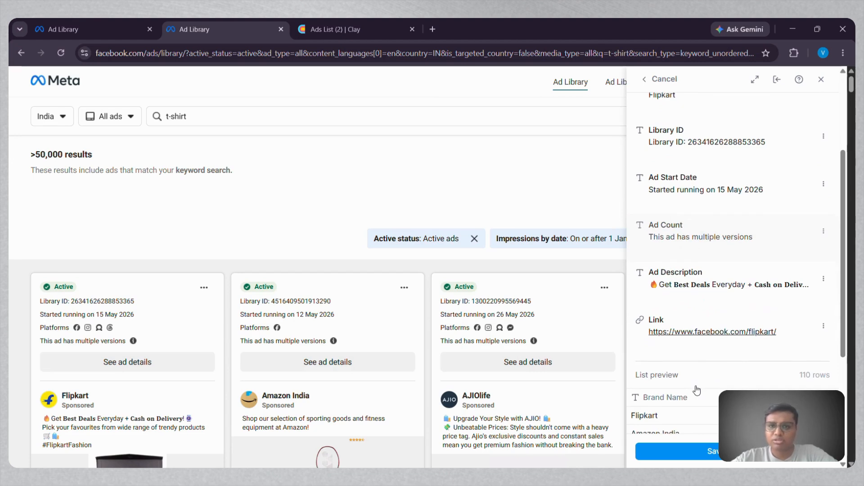
pyautogui.scroll(3, 696, 390)
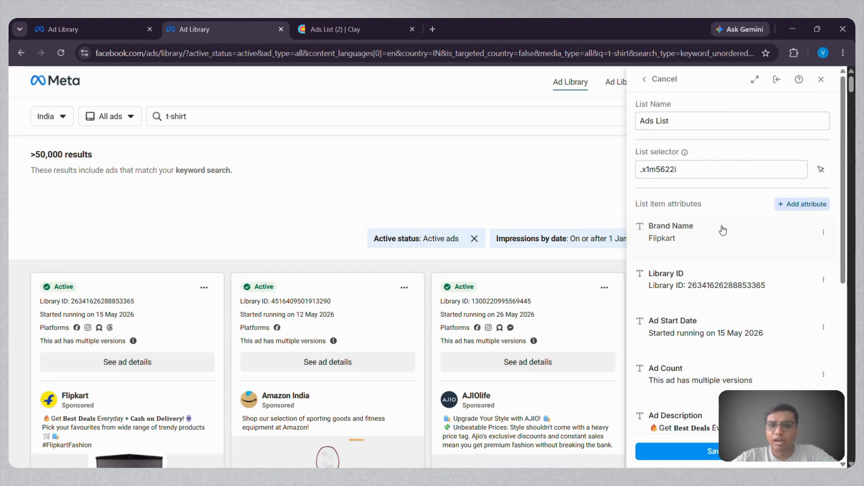
# Try adding the Platforms label of an ad as a new Ads List attribute, and cancel the list editing.
pyautogui.click(786, 204)
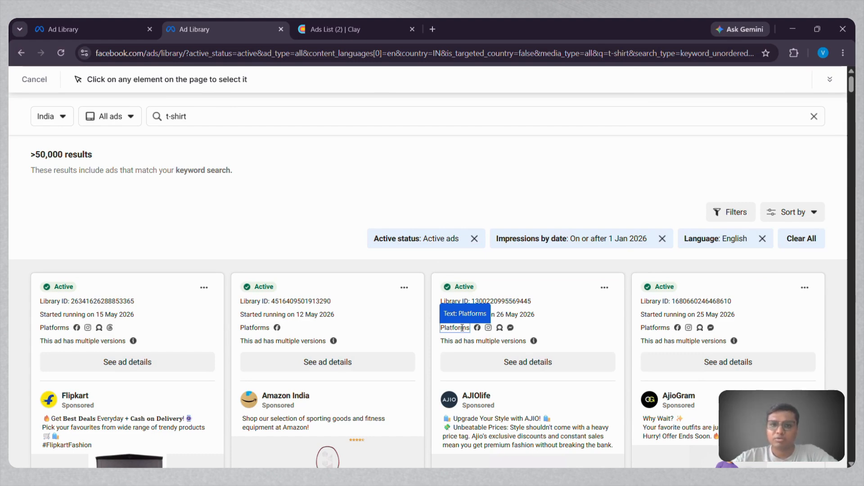
pyautogui.click(462, 328)
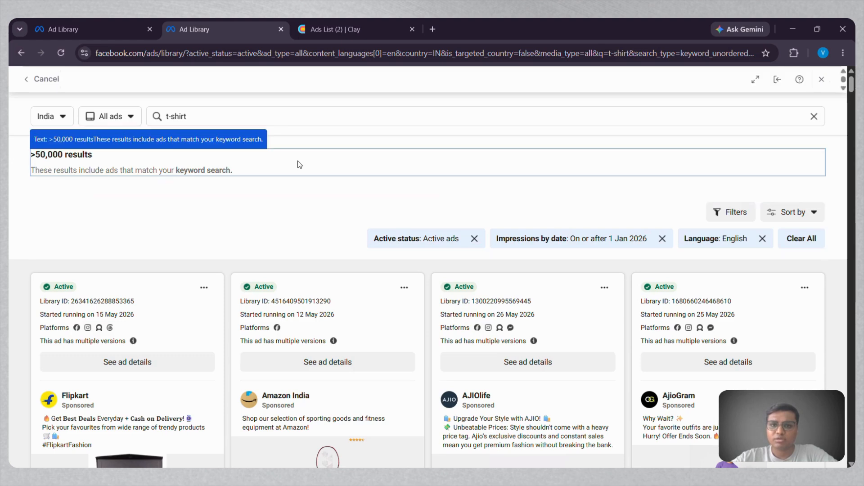
pyautogui.click(33, 82)
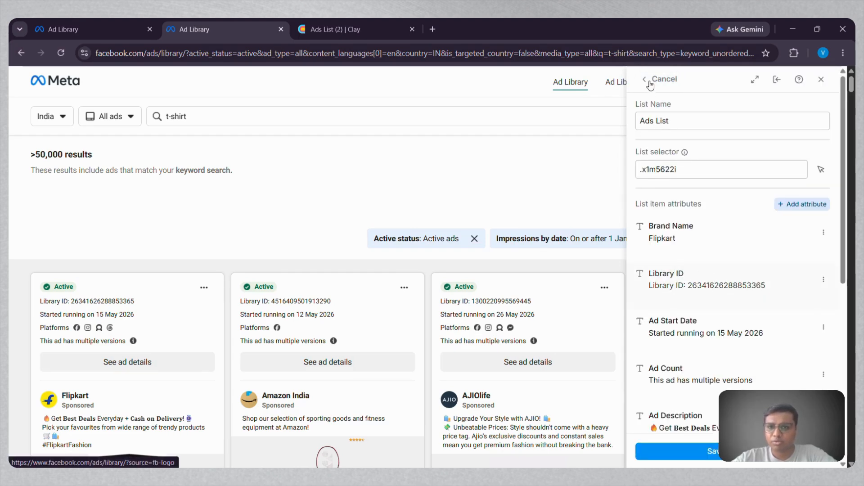
pyautogui.click(650, 82)
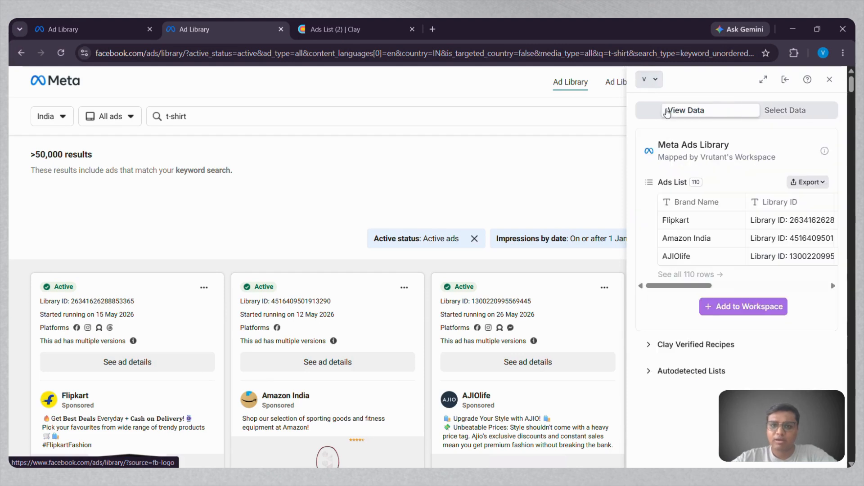
# Show the export options for the Ads List data, and review the Ads List (2) workbook's ad rows in Excel.
pyautogui.click(813, 182)
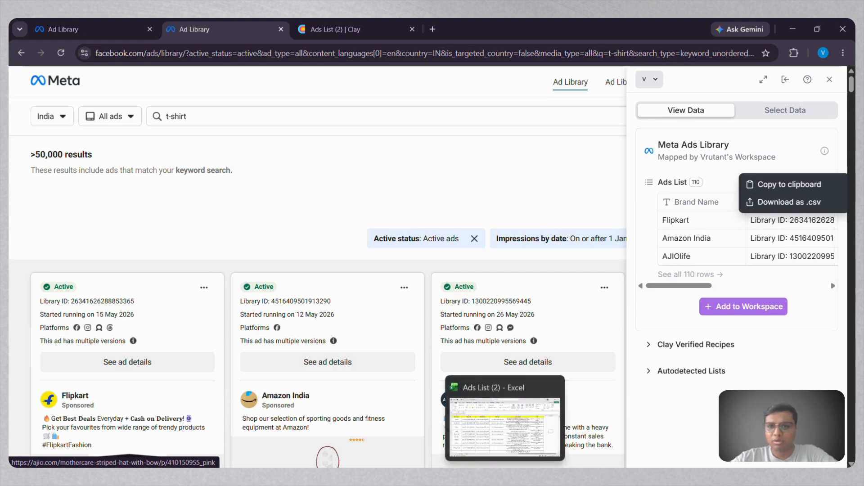
pyautogui.click(505, 477)
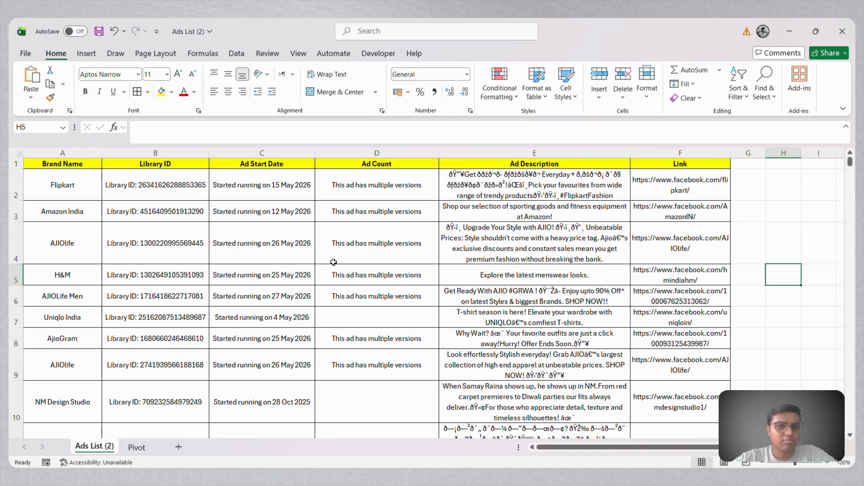
pyautogui.scroll(-5, 52, 346)
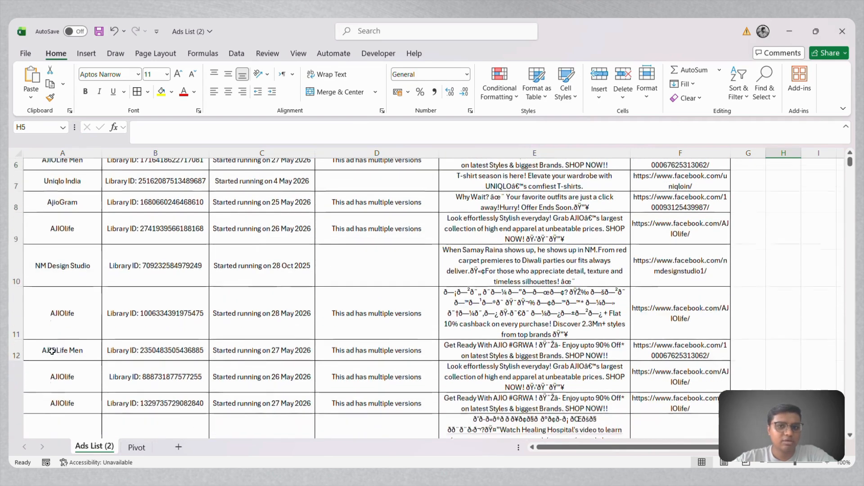
pyautogui.scroll(-2, 52, 351)
# Examine the ad counts per brand name on the Pivot sheet.
pyautogui.click(136, 447)
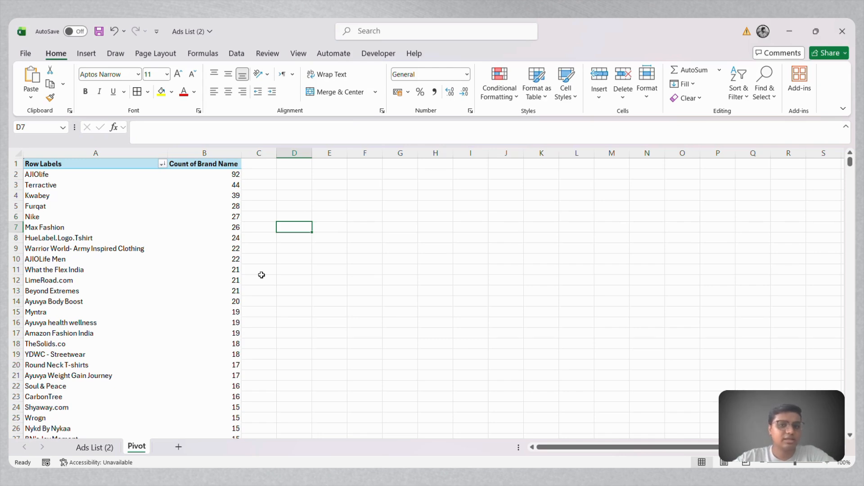
pyautogui.scroll(-9, 261, 275)
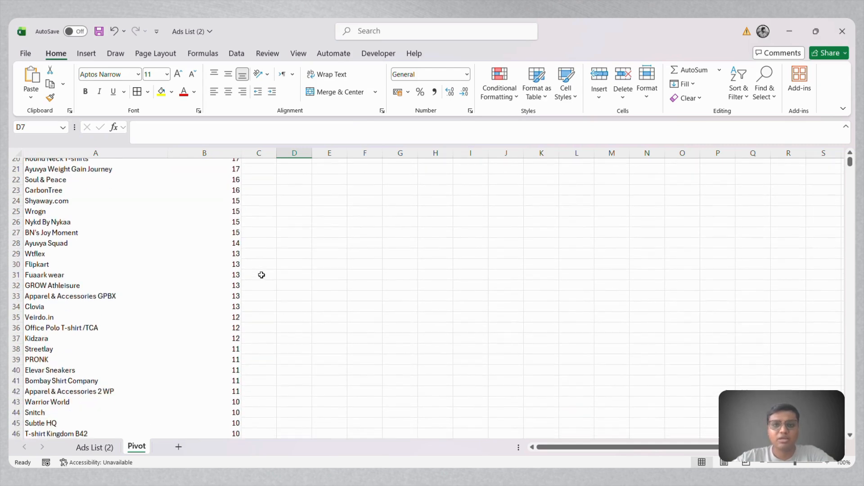
pyautogui.scroll(-4, 261, 275)
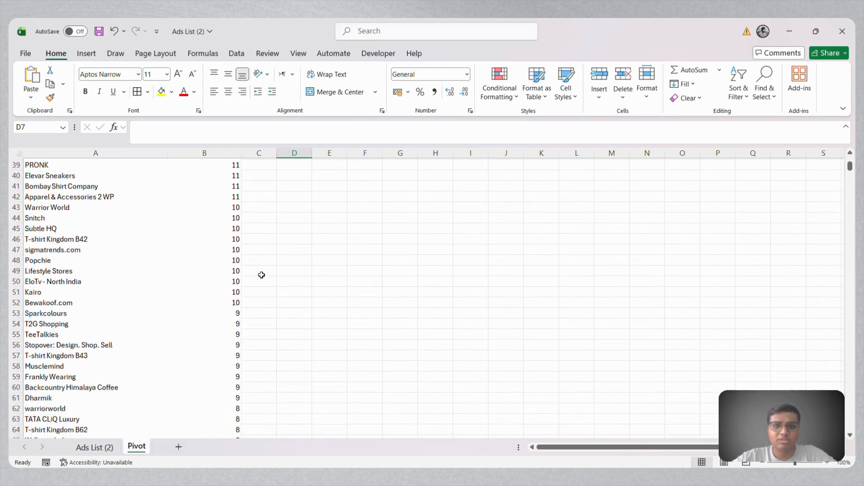
pyautogui.scroll(-2, 262, 275)
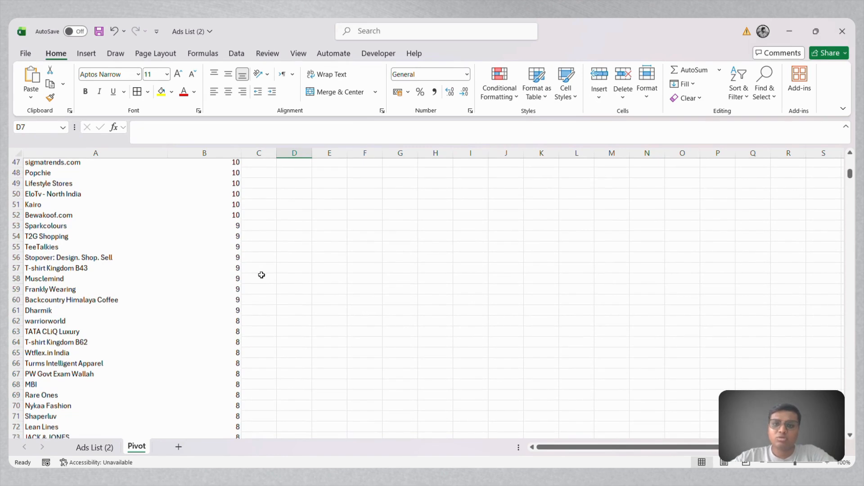
pyautogui.scroll(15, 261, 275)
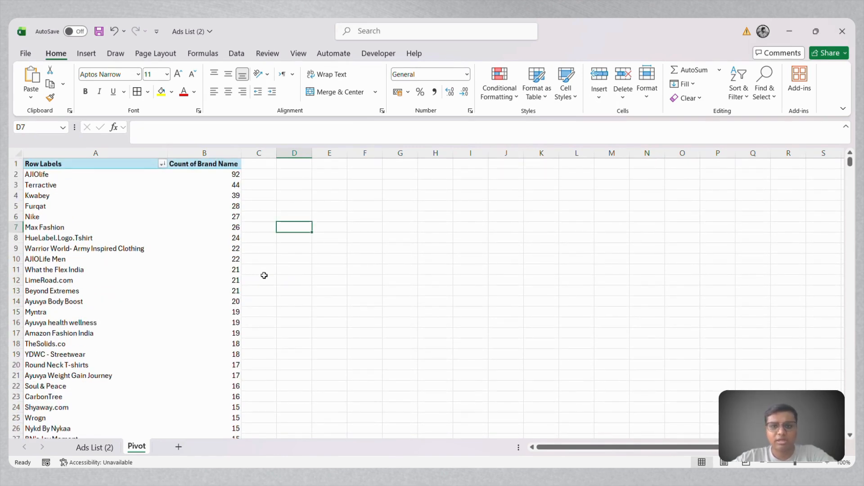
# Switch to the Ads List (2) table in Clay and examine the Domain, Enrich Company, Website and Size columns.
pyautogui.click(484, 477)
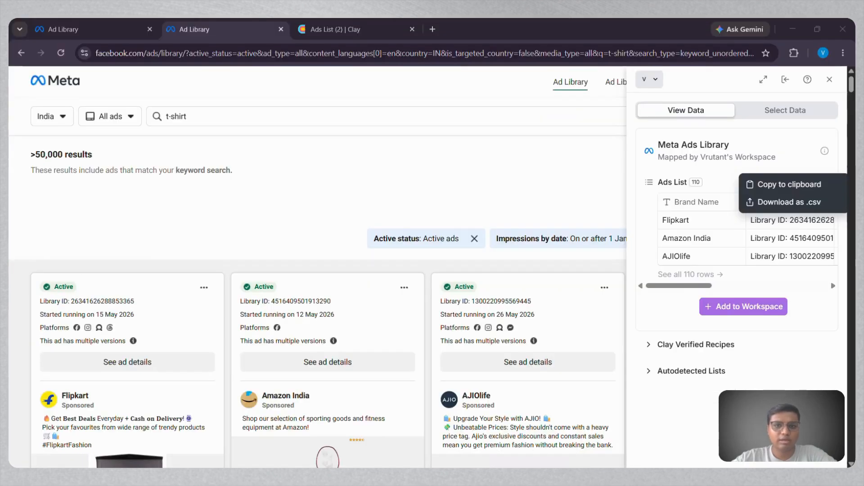
pyautogui.click(319, 33)
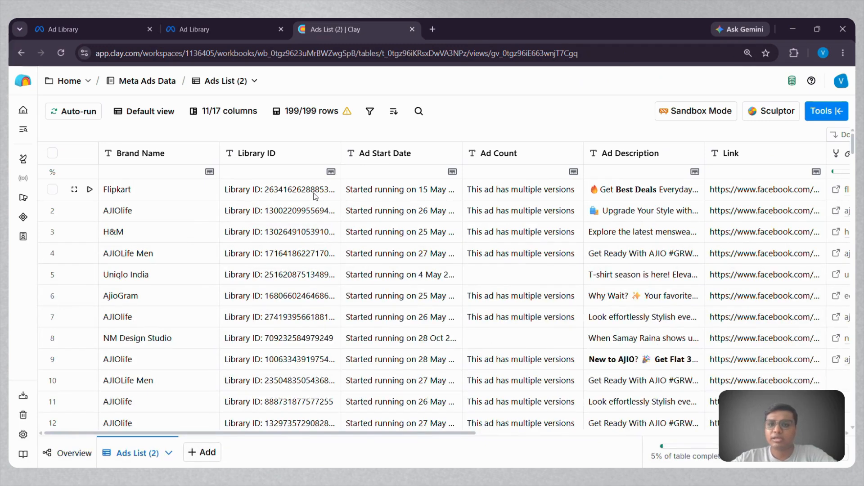
pyautogui.hscroll(4, 657, 227)
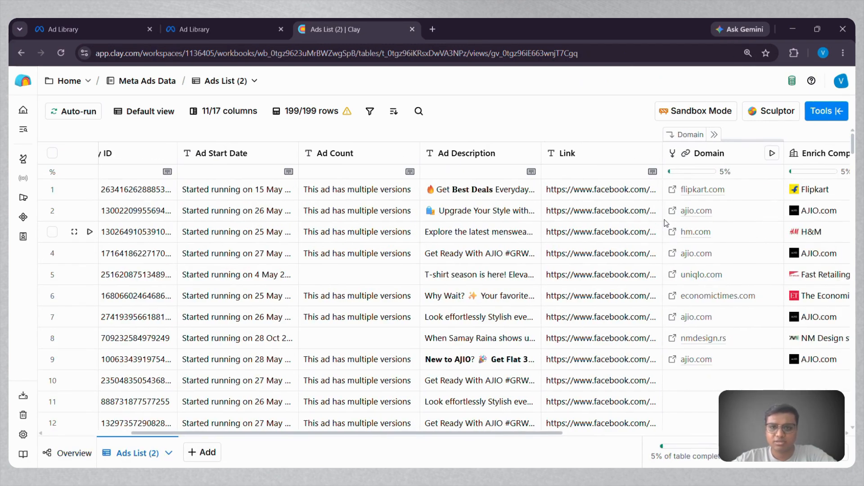
pyautogui.hscroll(2, 624, 338)
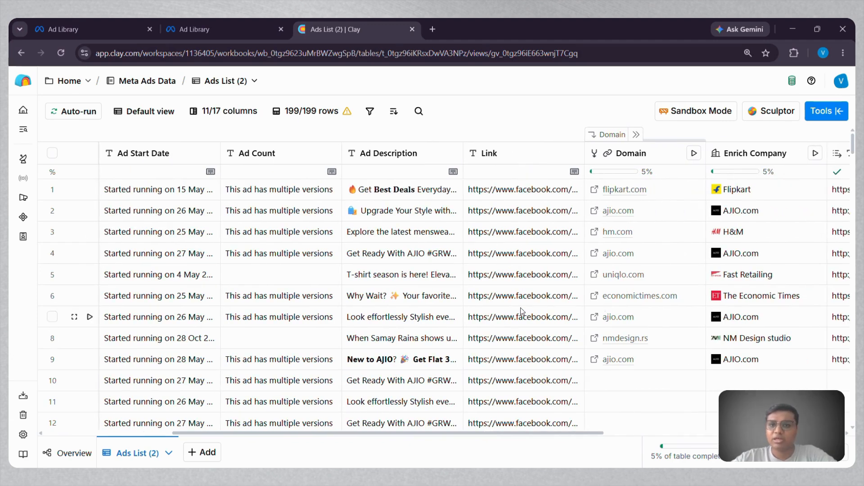
pyautogui.hscroll(5, 650, 316)
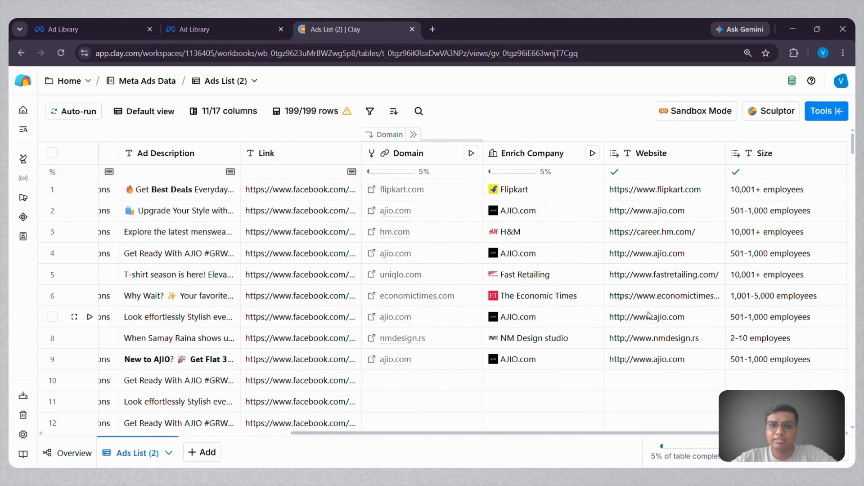
# Examine the Size and Industry columns of the enriched companies, and return to the Brand Name column.
pyautogui.hscroll(3, 648, 315)
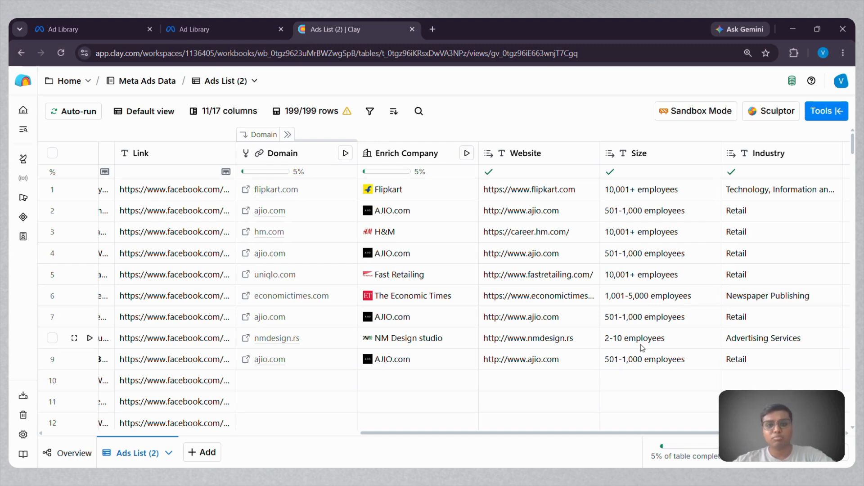
pyautogui.hscroll(3, 641, 344)
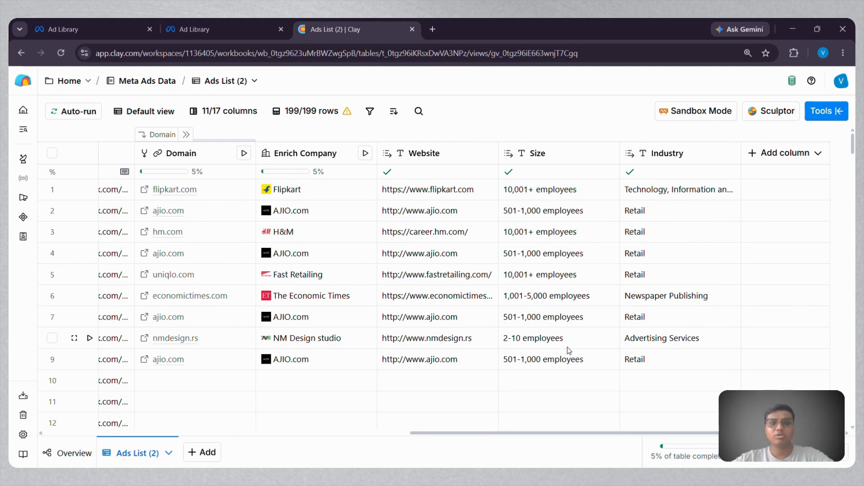
pyautogui.hscroll(-18, 569, 351)
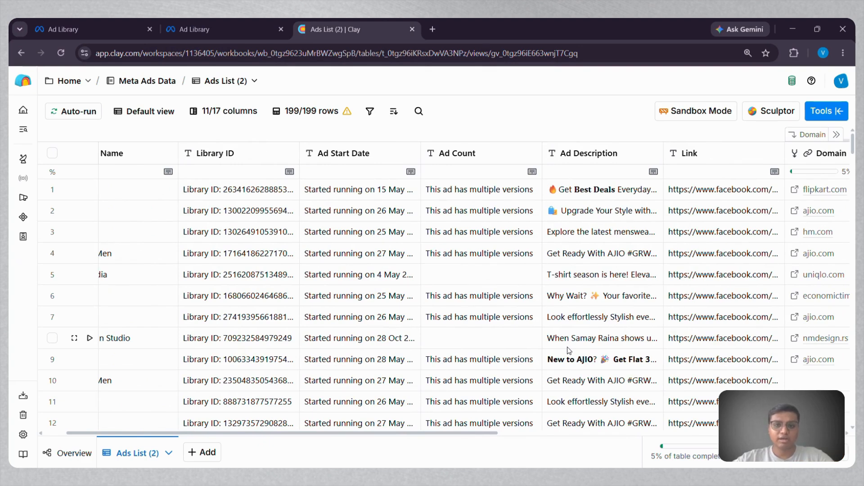
pyautogui.hscroll(-2, 569, 351)
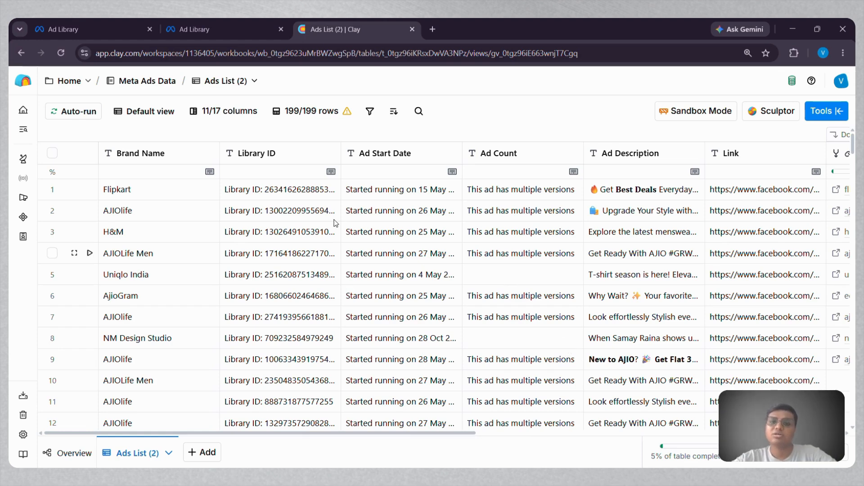
# Switch to the Meta Ad Library results for t-shirt and review the active ads from the different brands.
pyautogui.click(232, 33)
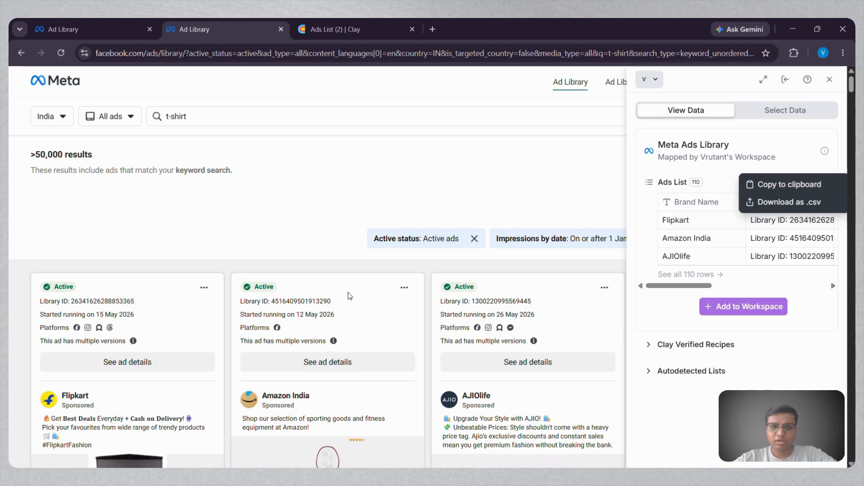
pyautogui.scroll(-3, 314, 239)
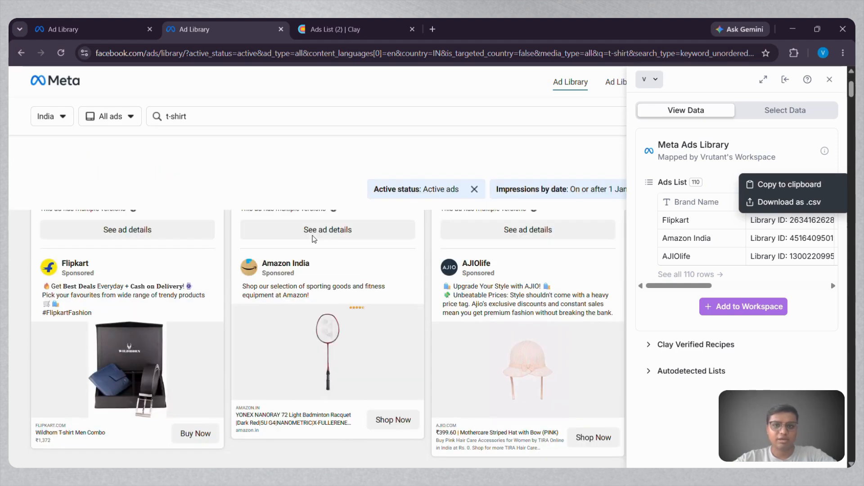
pyautogui.scroll(-1, 314, 239)
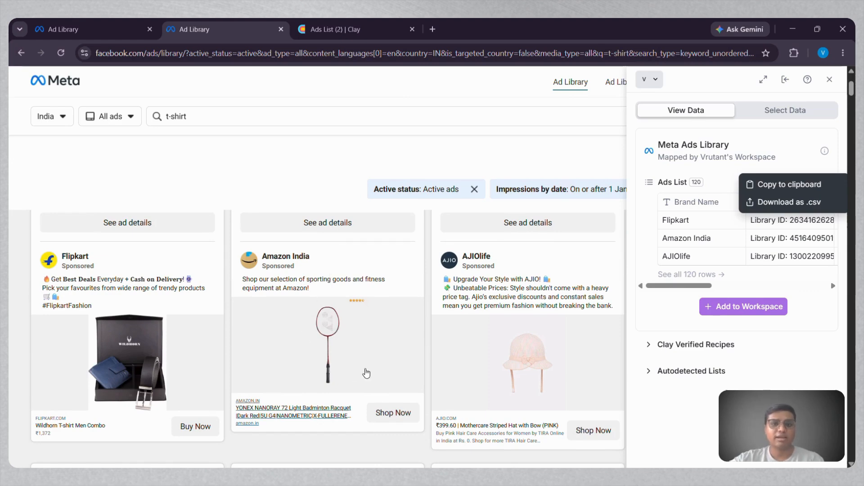
pyautogui.scroll(-5, 351, 334)
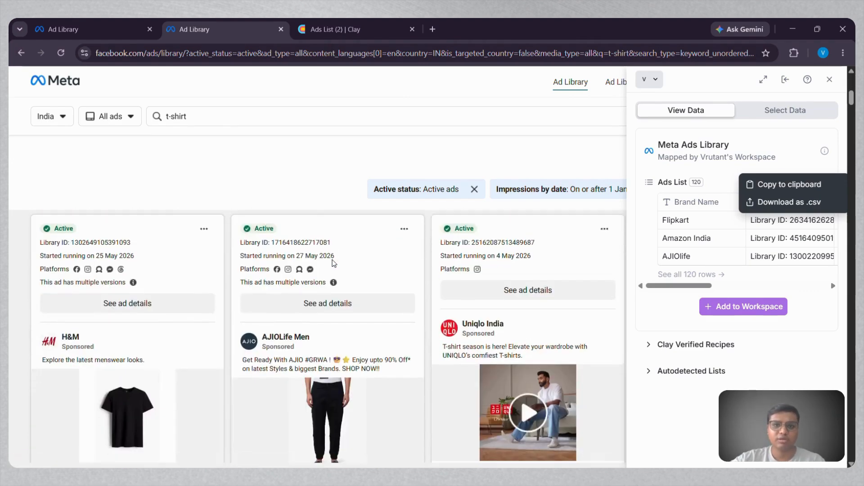
pyautogui.scroll(-2, 333, 263)
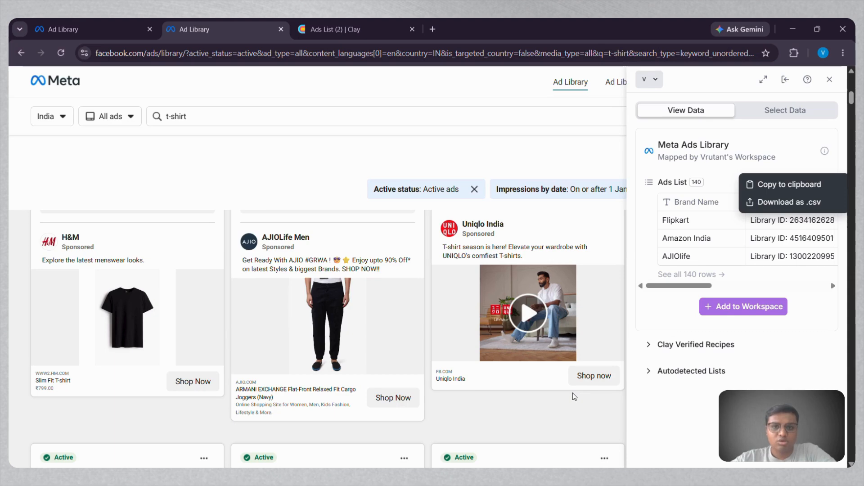
# Close the Clay extension on the Ad Library page and switch back to the Ads List (2) table in Clay.
pyautogui.click(829, 79)
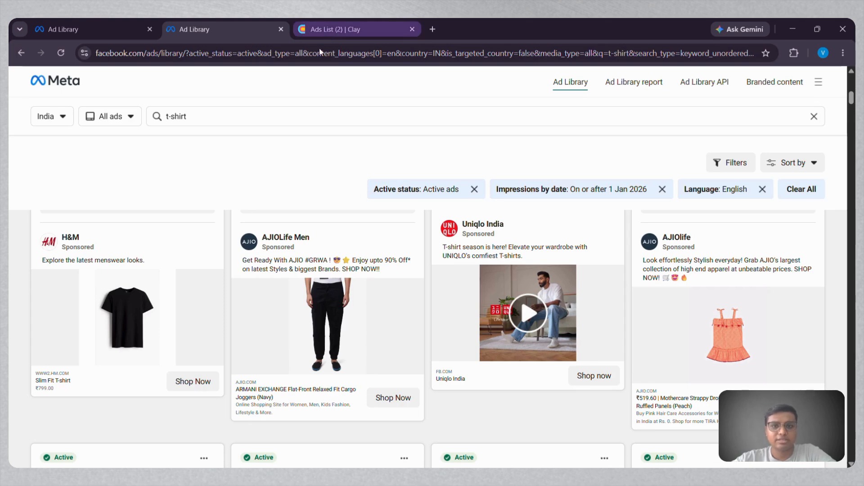
pyautogui.click(330, 32)
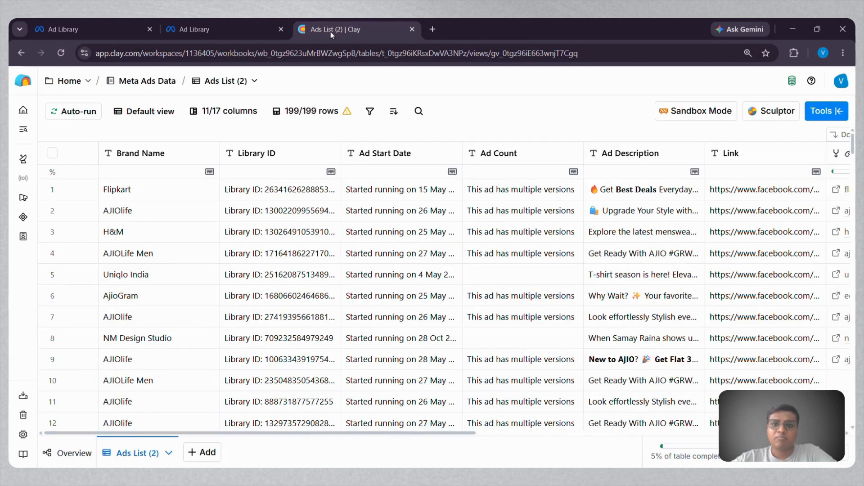